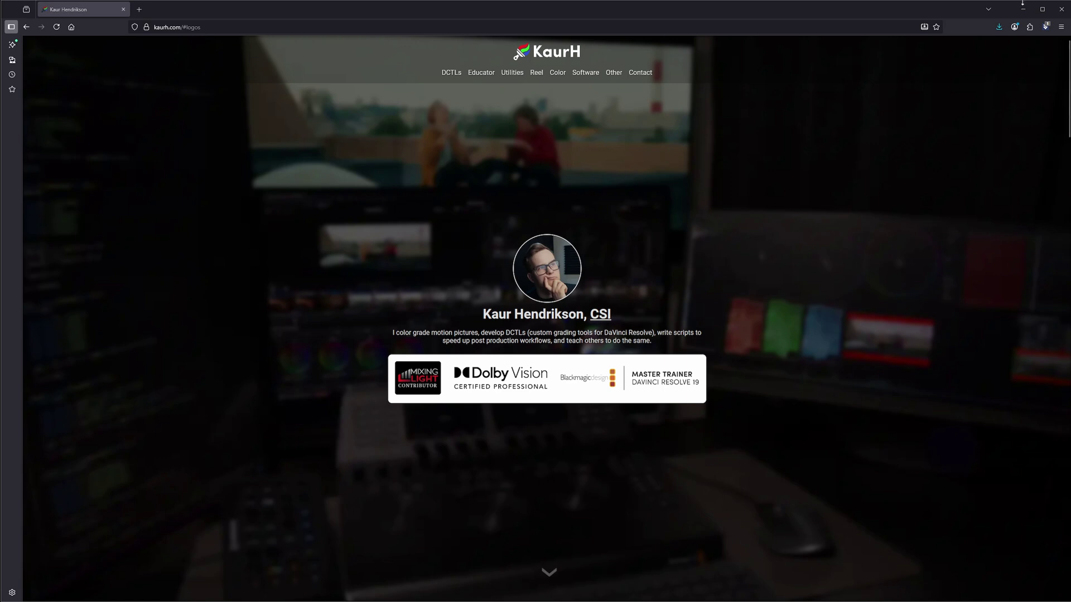
- Back in Resolve, add a DCTL node after MediaIn1 via the tool search 'dc'
{"action": "left_click", "coordinate": [1023, 9]}
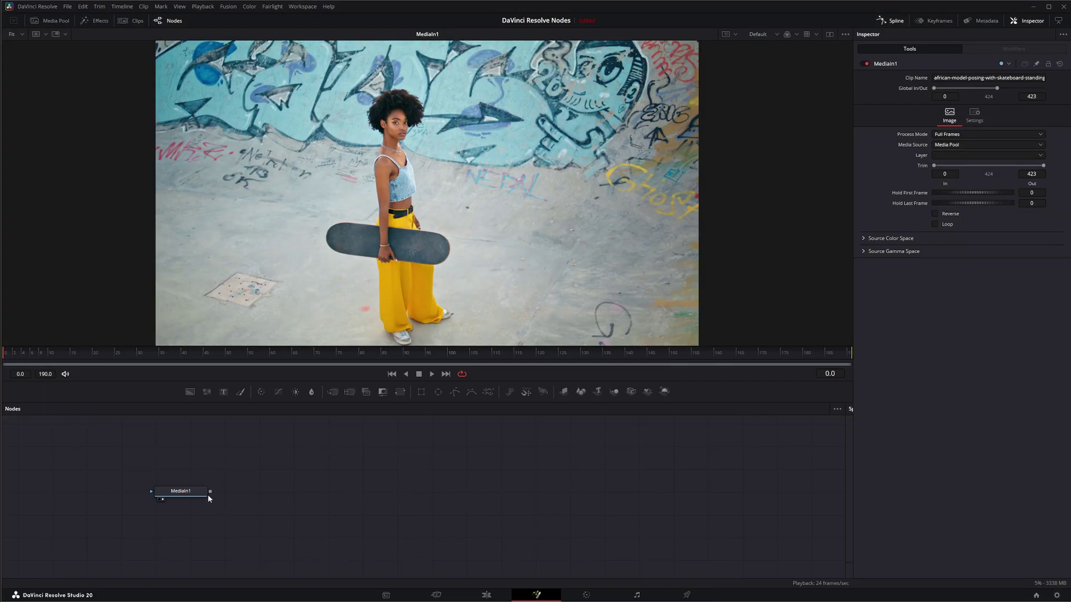
{"action": "left_click_drag", "start_coordinate": [191, 493], "coordinate": [196, 494]}
{"action": "key", "text": "shift+space"}
{"action": "type", "text": "dct"}
{"action": "key", "text": "BackSpace"}
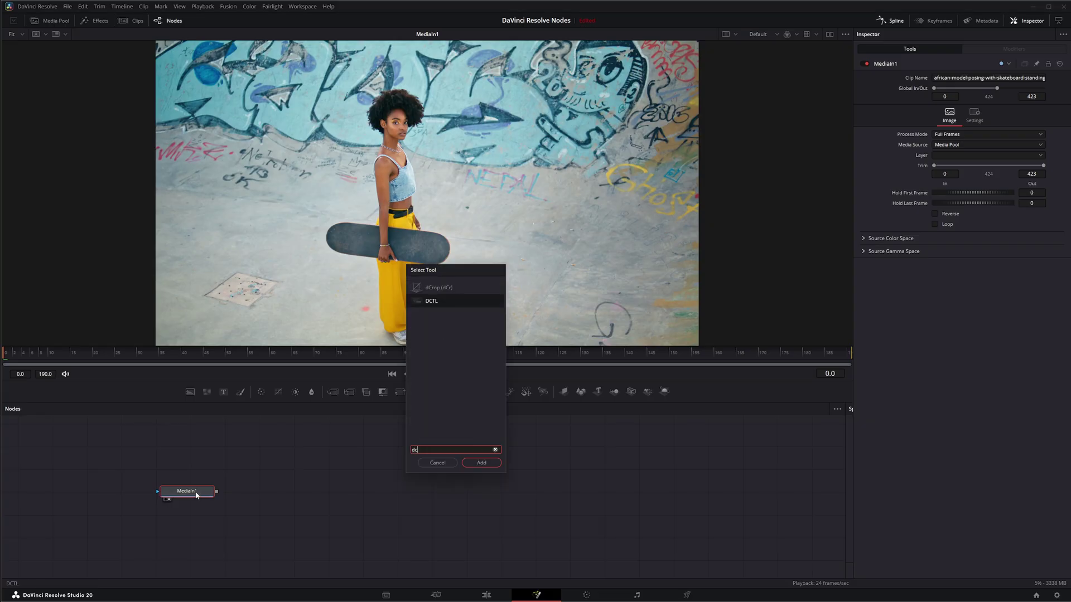
{"action": "key", "text": "Return"}
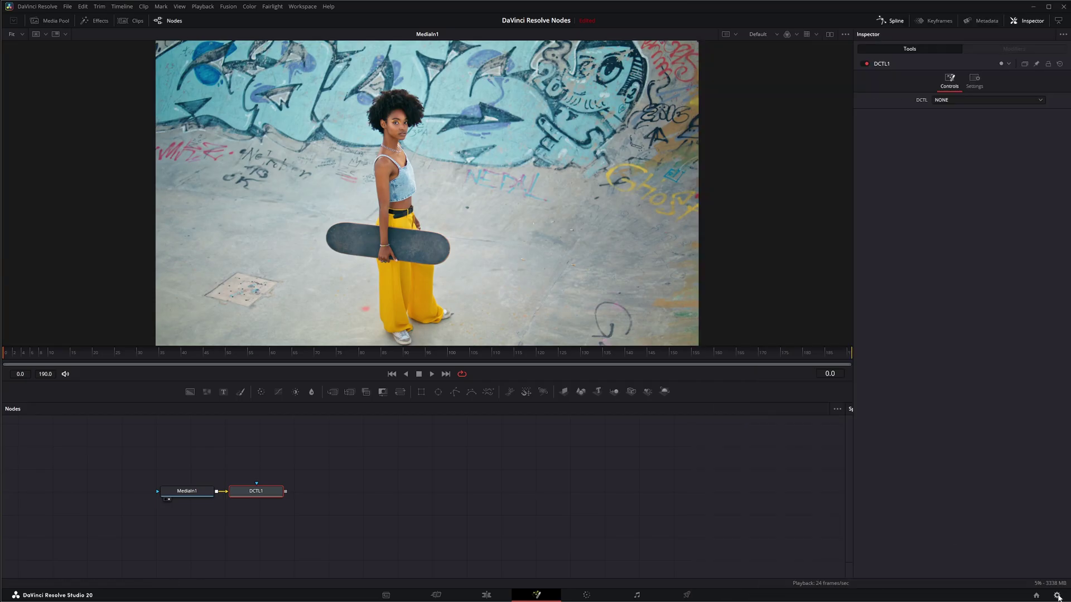
{"action": "left_click", "coordinate": [1057, 595]}
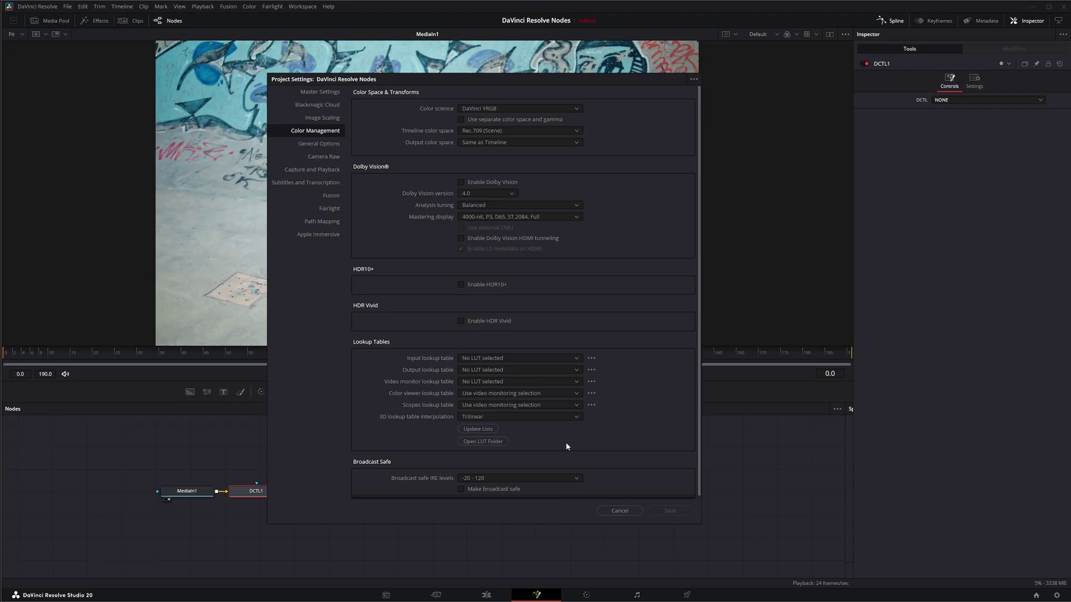
{"action": "left_click", "coordinate": [625, 512]}
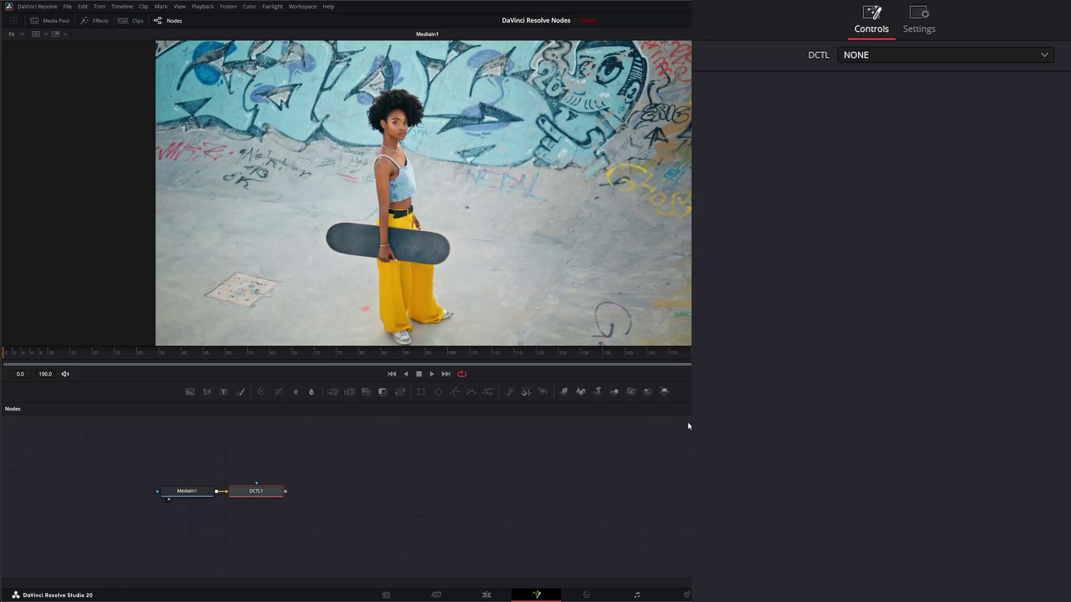
- Set DCTL1 to DEMO KH Saturation Shaper v2.2.0 and view its output
{"action": "left_click_drag", "start_coordinate": [260, 492], "coordinate": [277, 492]}
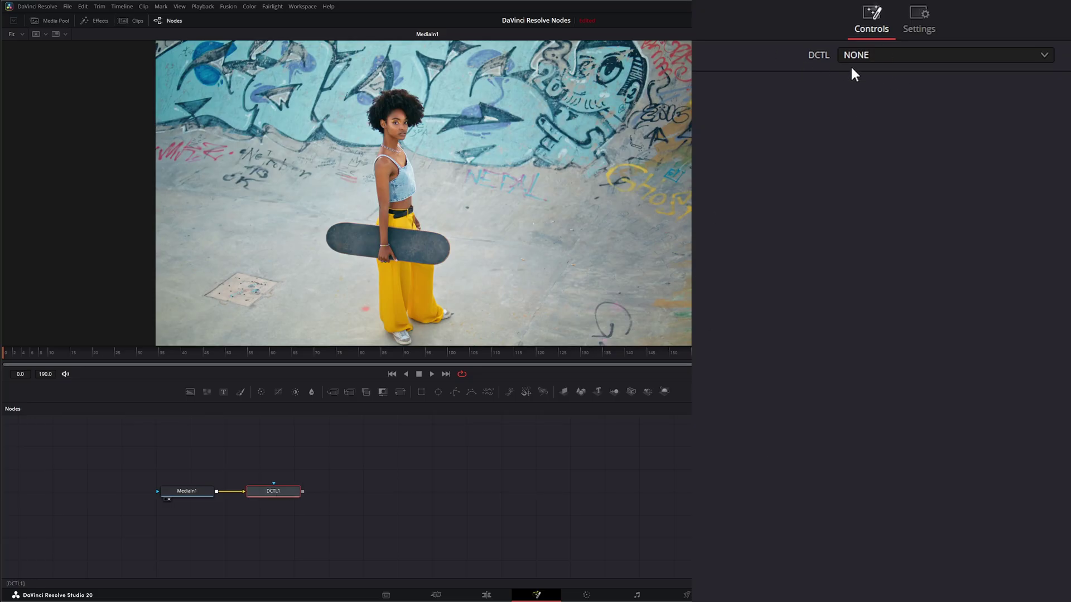
{"action": "left_click", "coordinate": [868, 56]}
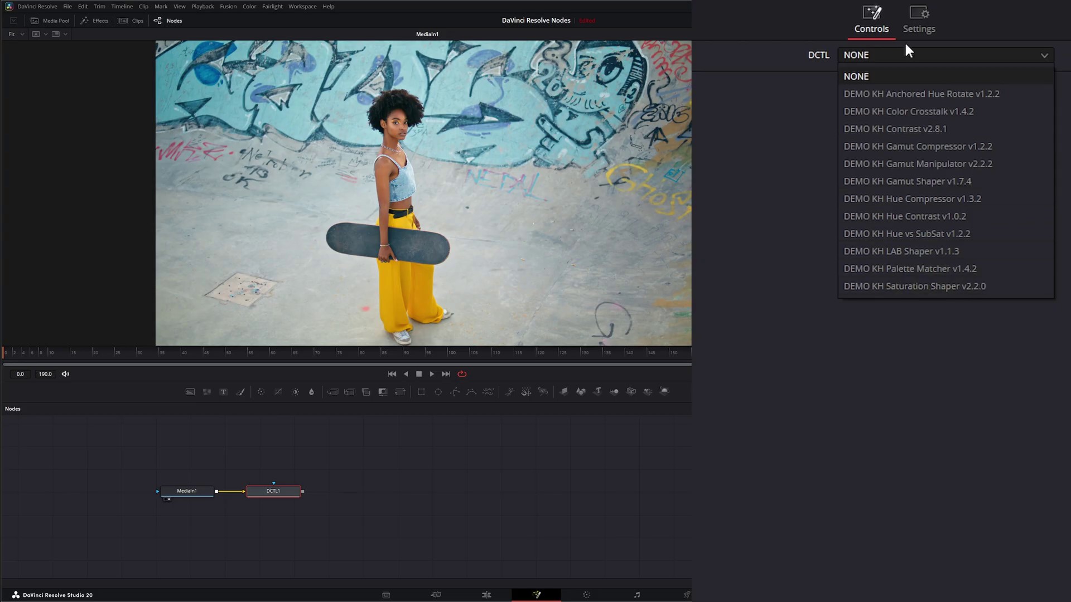
{"action": "left_click", "coordinate": [916, 287]}
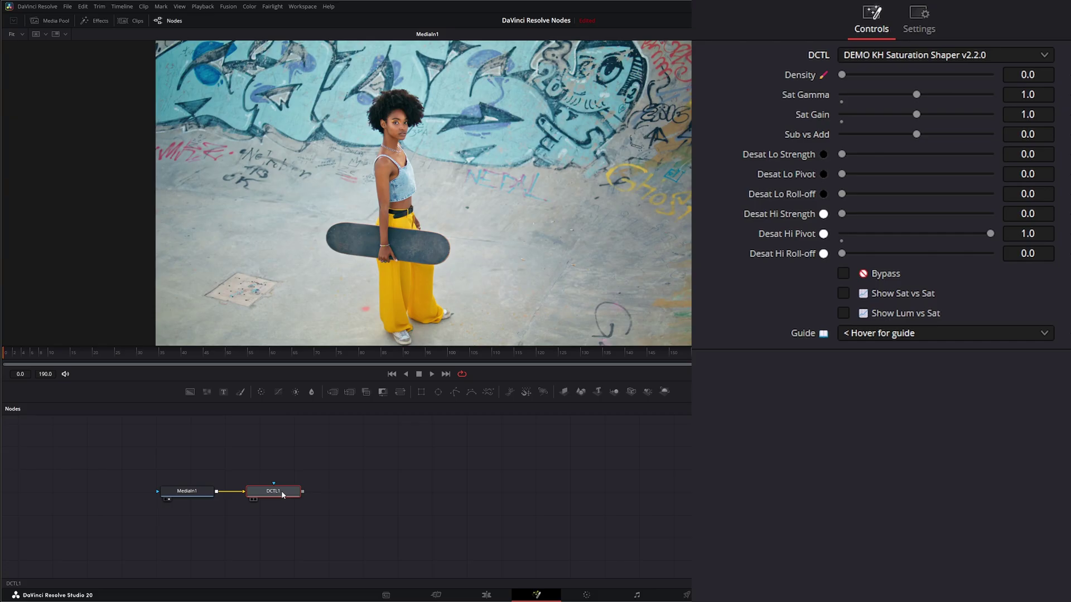
{"action": "left_click", "coordinate": [253, 499]}
- Move DCTL1 further right and add a Color Corrector node to the graph
{"action": "left_click_drag", "start_coordinate": [278, 491], "coordinate": [357, 492]}
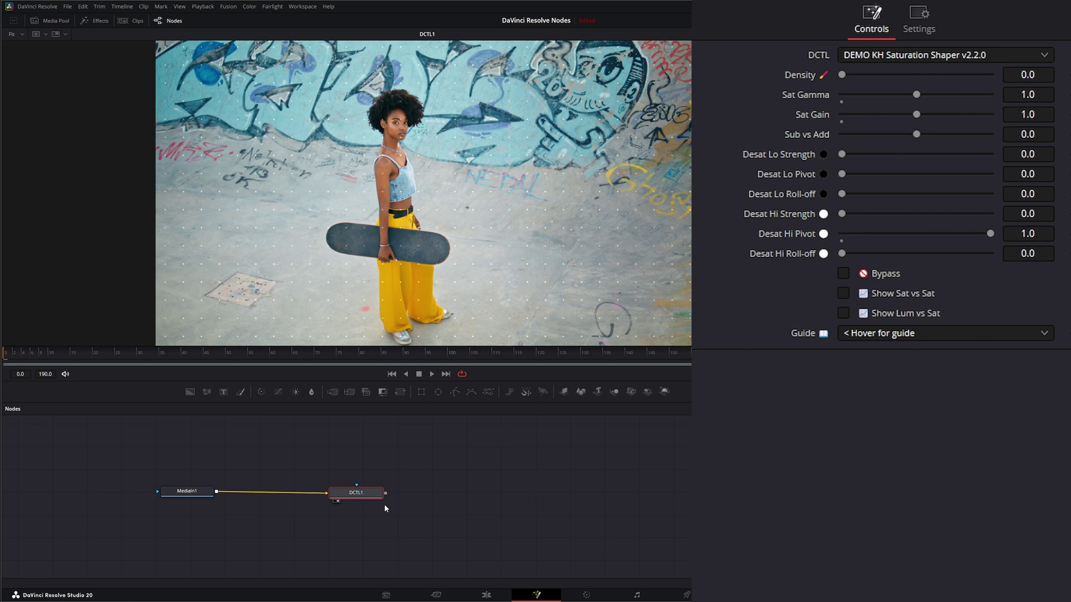
{"action": "left_click_drag", "start_coordinate": [358, 497], "coordinate": [357, 494]}
{"action": "left_click_drag", "start_coordinate": [311, 454], "coordinate": [418, 515]}
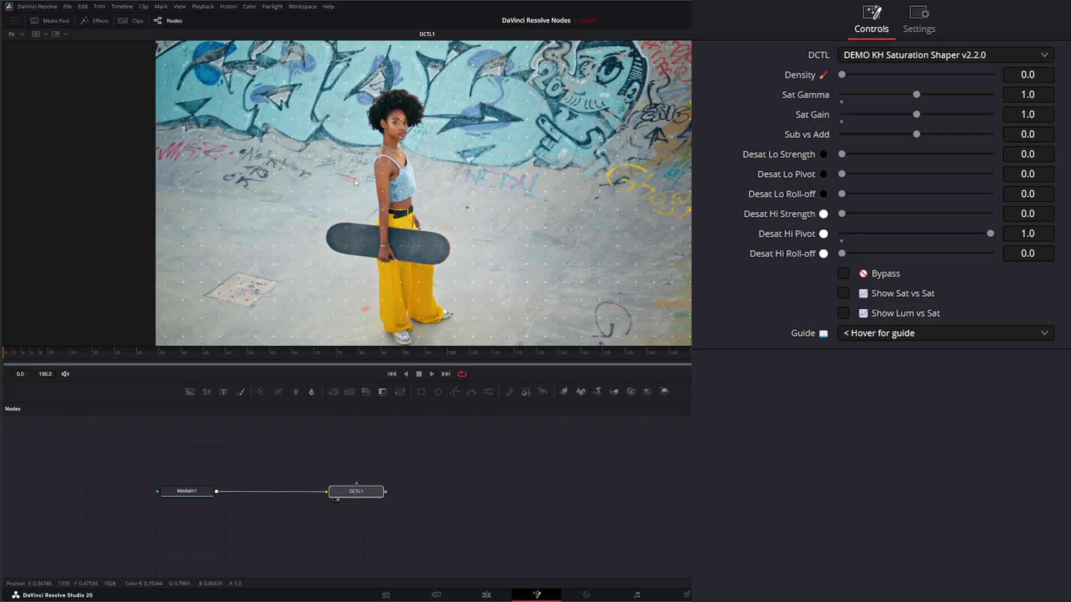
{"action": "left_click_drag", "start_coordinate": [260, 392], "coordinate": [359, 444]}
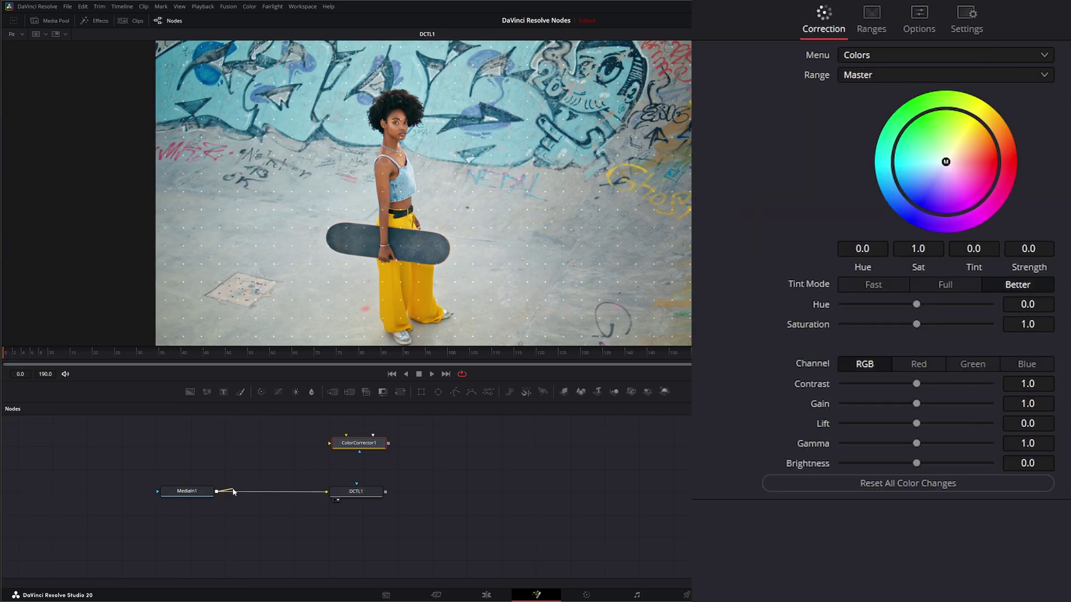
- Feed MediaIn1 into ColorCorrector1, view it, and set its saturation to 2.0
{"action": "left_click_drag", "start_coordinate": [220, 493], "coordinate": [368, 445]}
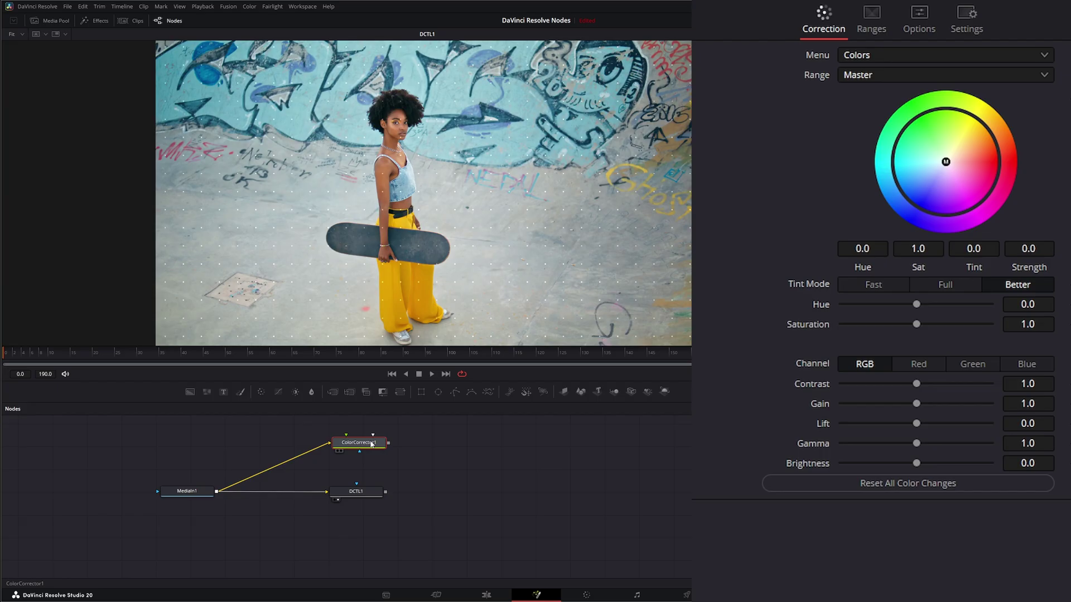
{"action": "key", "text": "1"}
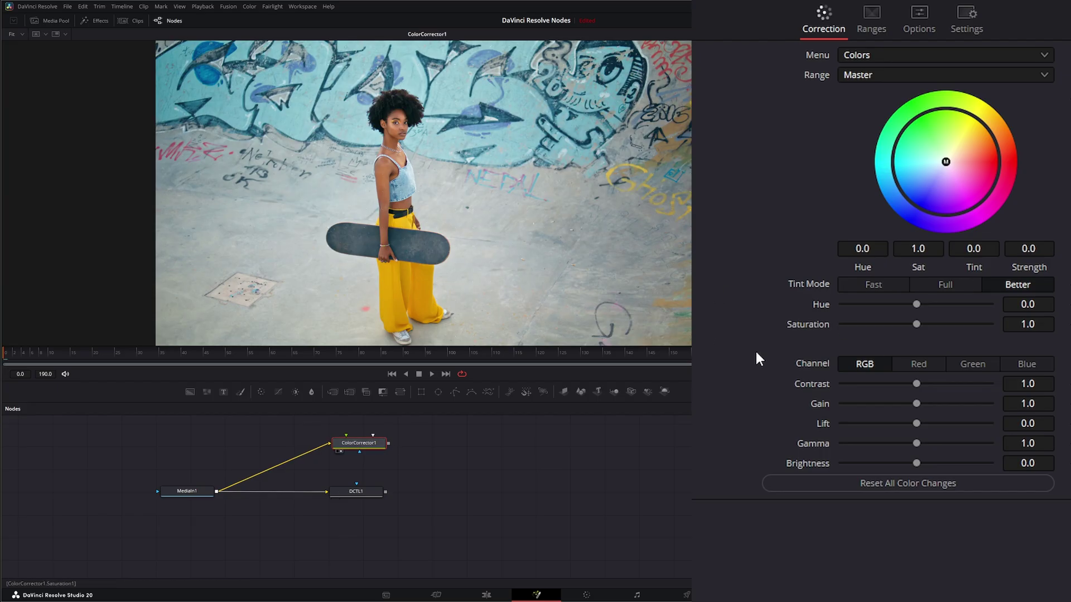
{"action": "left_click_drag", "start_coordinate": [917, 324], "coordinate": [991, 326]}
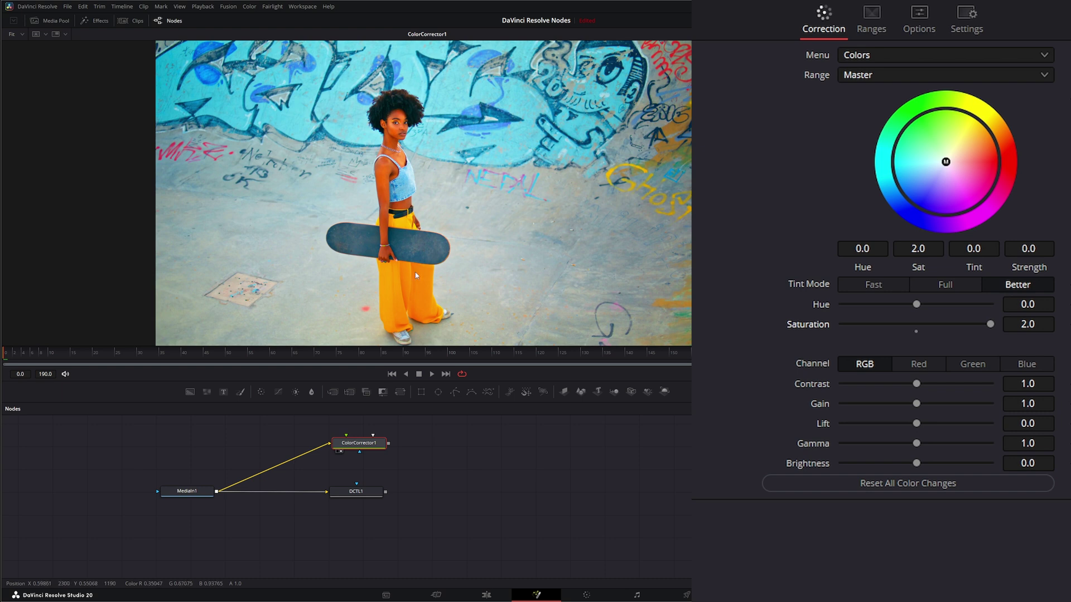
- Tidy ColorCorrector1's position in the graph and select DCTL1
{"action": "left_click_drag", "start_coordinate": [313, 428], "coordinate": [432, 476]}
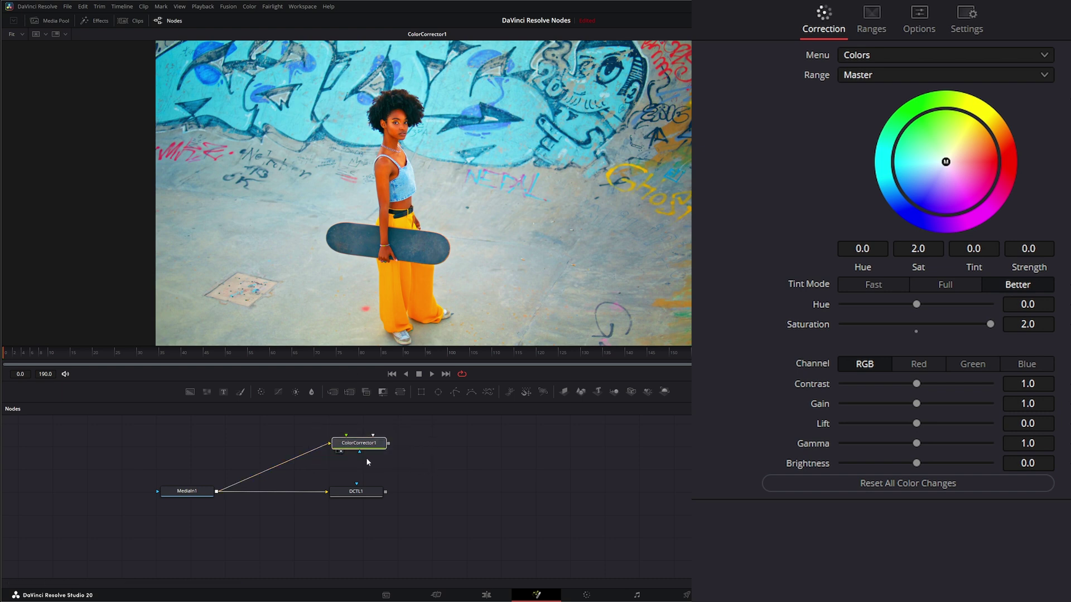
{"action": "left_click_drag", "start_coordinate": [370, 444], "coordinate": [368, 443]}
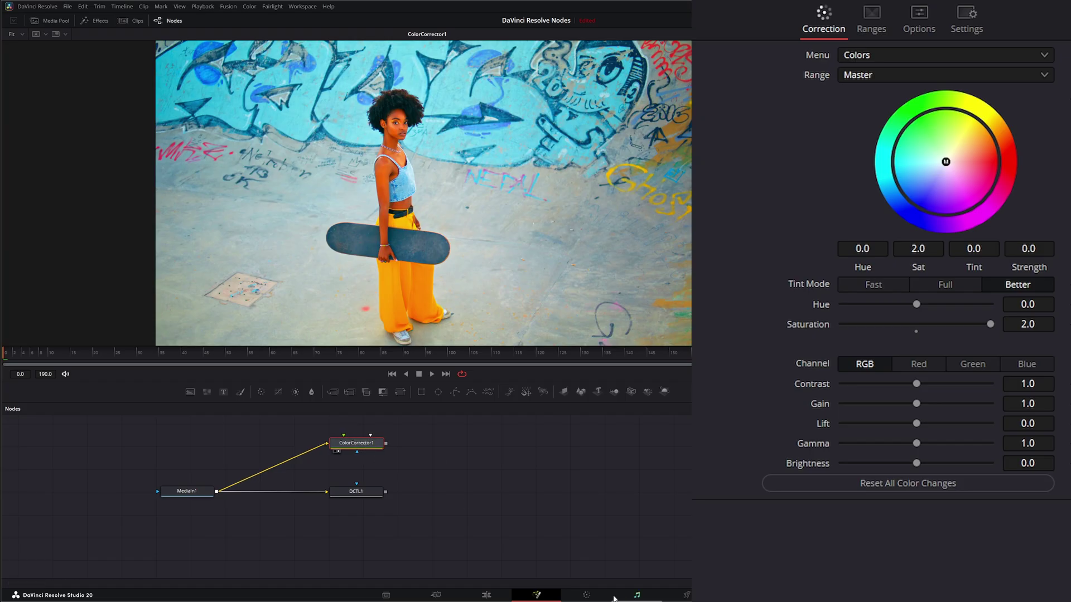
{"action": "mouse_move", "coordinate": [585, 597]}
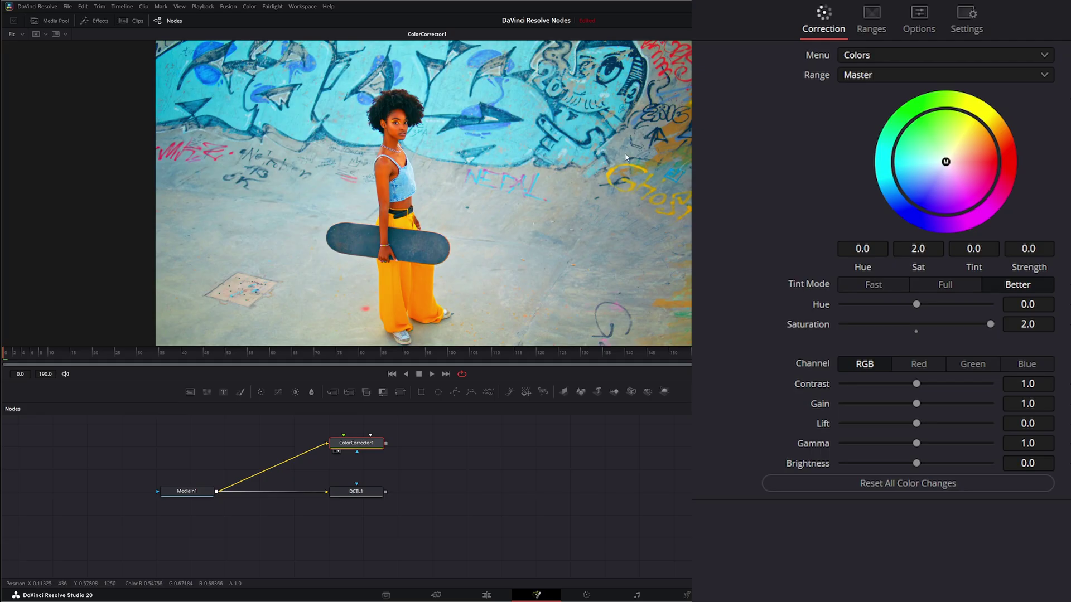
{"action": "left_click_drag", "start_coordinate": [367, 447], "coordinate": [366, 440]}
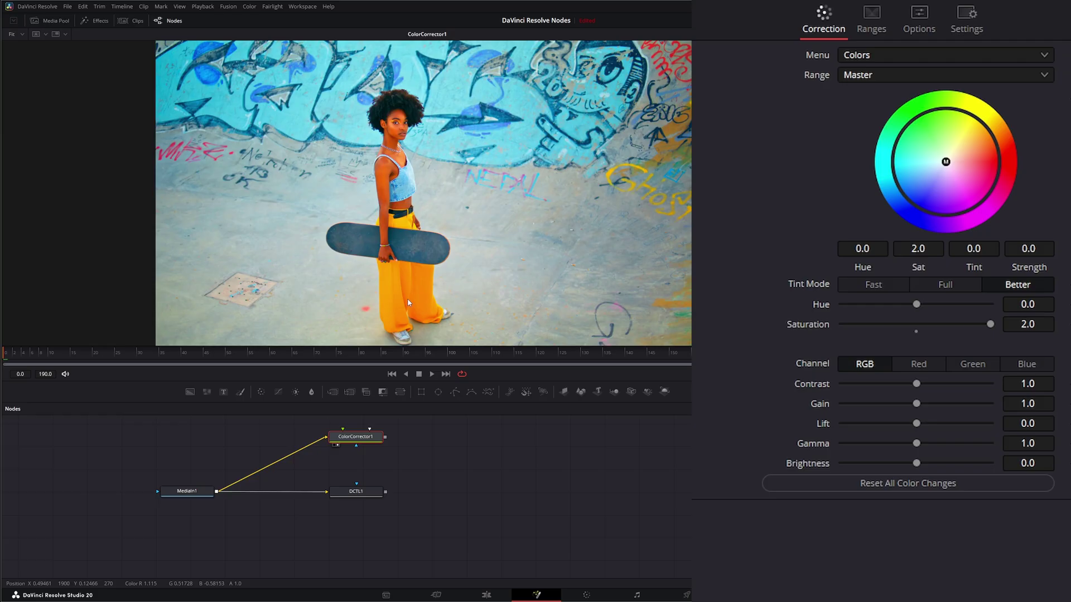
{"action": "left_click", "coordinate": [347, 492]}
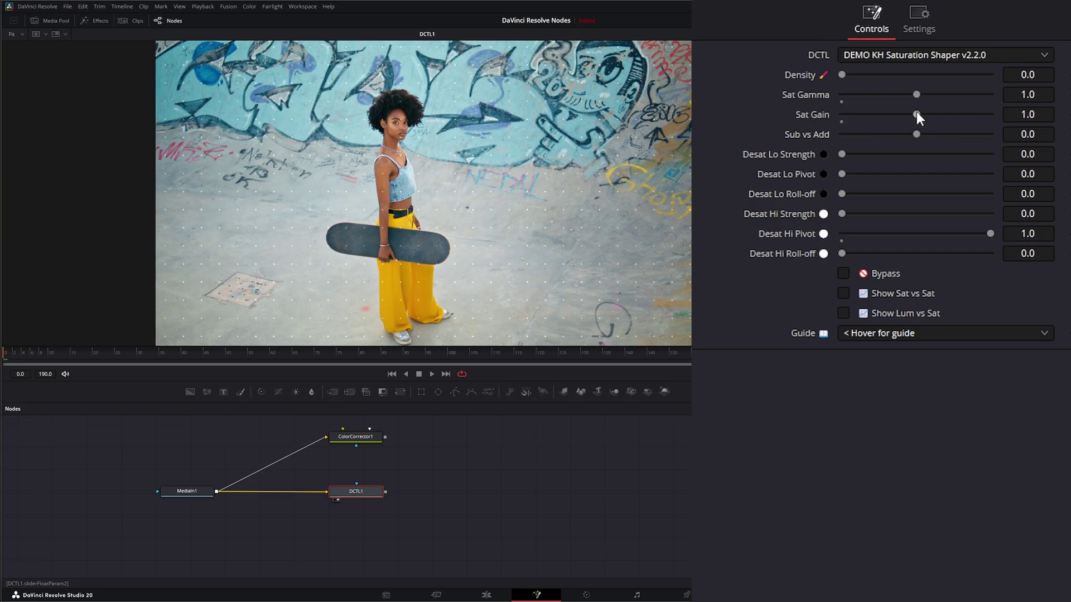
- Set Sat Gain to 2.0 and compare ColorCorrector1 and DCTL1 results in the viewer
{"action": "left_click_drag", "start_coordinate": [913, 113], "coordinate": [1041, 115]}
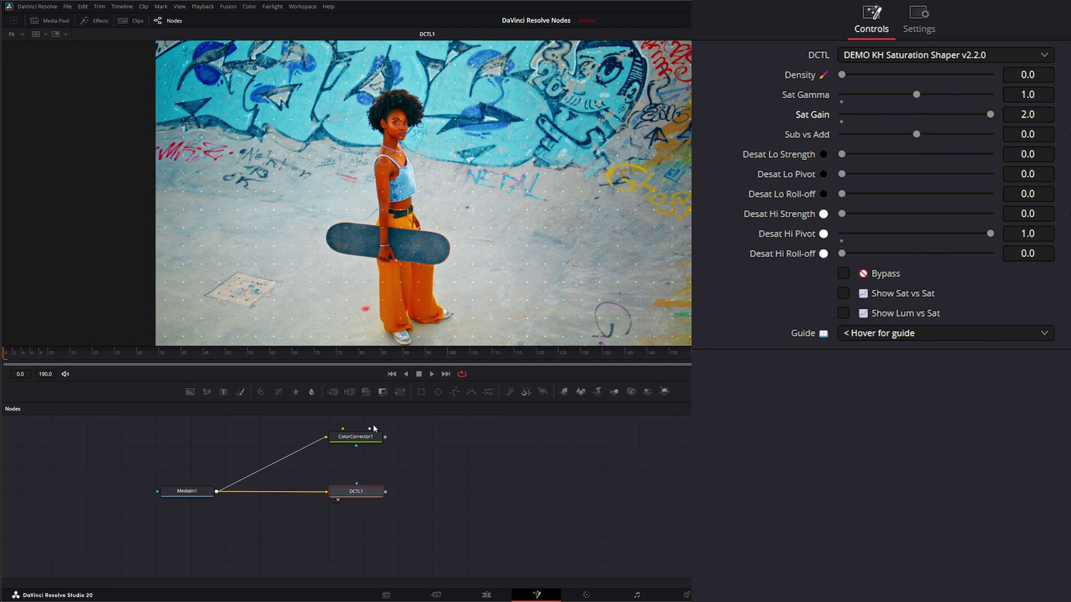
{"action": "left_click_drag", "start_coordinate": [373, 428], "coordinate": [356, 277]}
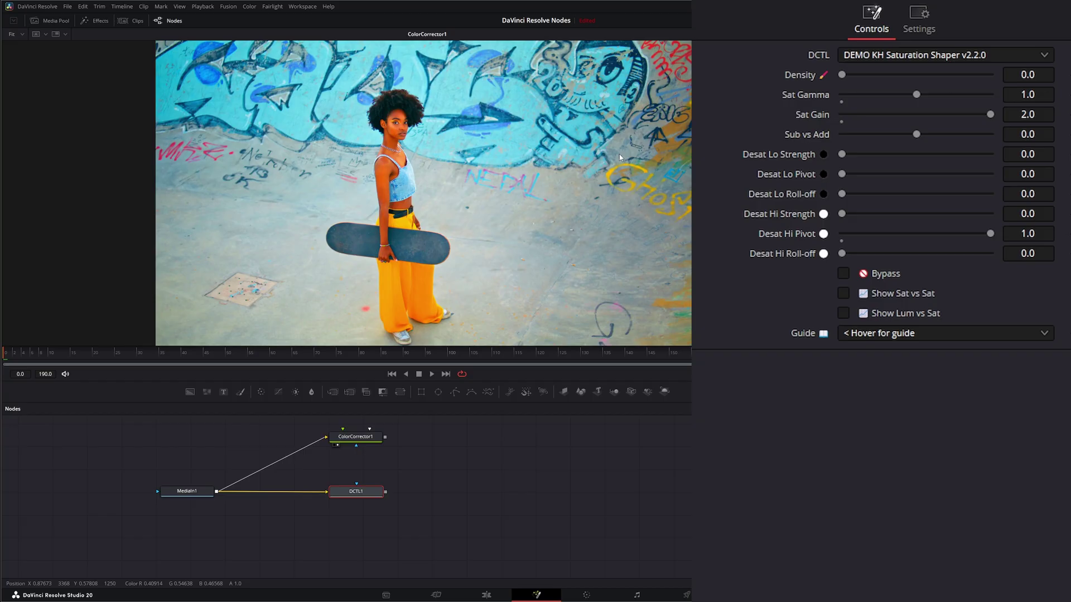
{"action": "left_click_drag", "start_coordinate": [357, 491], "coordinate": [343, 233]}
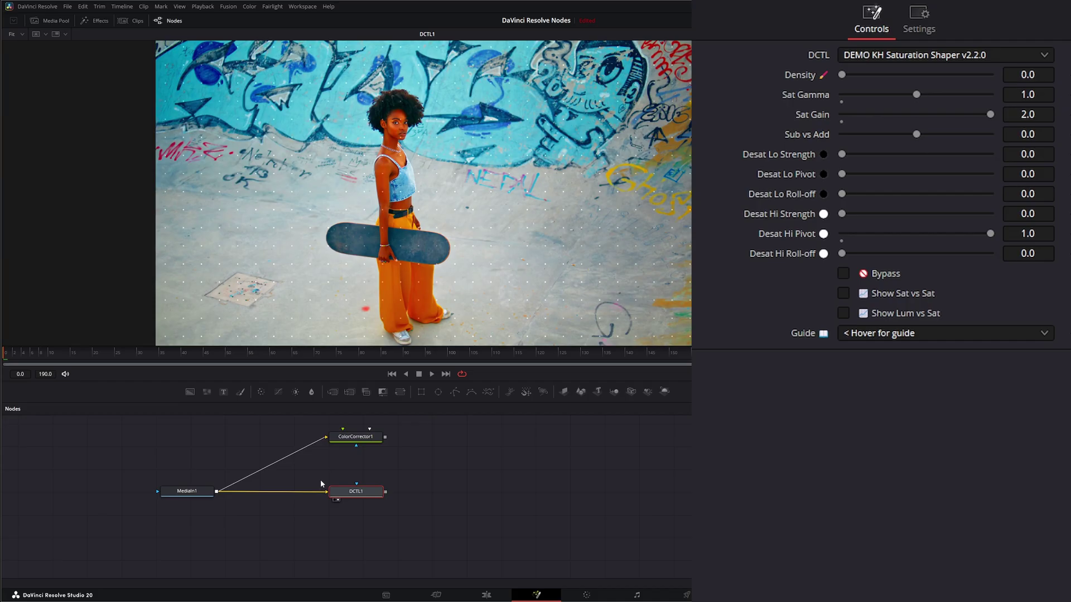
- Nudge DCTL1 right and select ColorCorrector1
{"action": "left_click_drag", "start_coordinate": [320, 480], "coordinate": [421, 516]}
{"action": "mouse_move", "coordinate": [356, 493]}
{"action": "left_mouse_down"}
{"action": "mouse_move", "coordinate": [367, 493]}
{"action": "mouse_move", "coordinate": [355, 493]}
{"action": "left_mouse_up"}
{"action": "mouse_move", "coordinate": [423, 455]}
{"action": "left_mouse_down"}
{"action": "mouse_move", "coordinate": [313, 424]}
{"action": "mouse_move", "coordinate": [427, 458]}
{"action": "left_mouse_up"}
- Delete ColorCorrector1 and slide DCTL1 well to the right, still linked to MediaIn1
{"action": "key", "text": "Delete"}
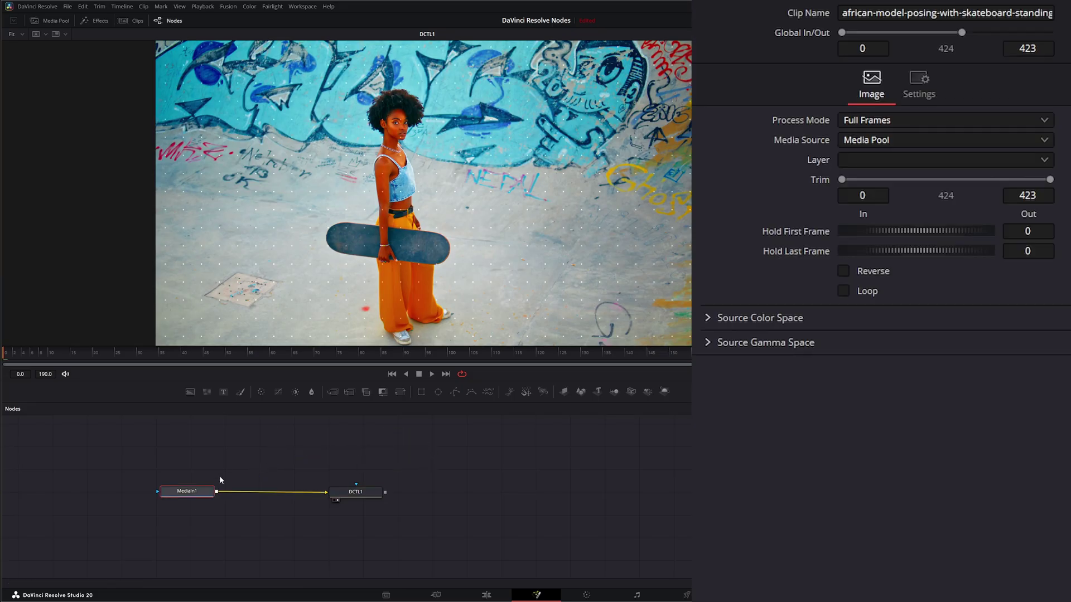
{"action": "left_click_drag", "start_coordinate": [360, 496], "coordinate": [473, 500]}
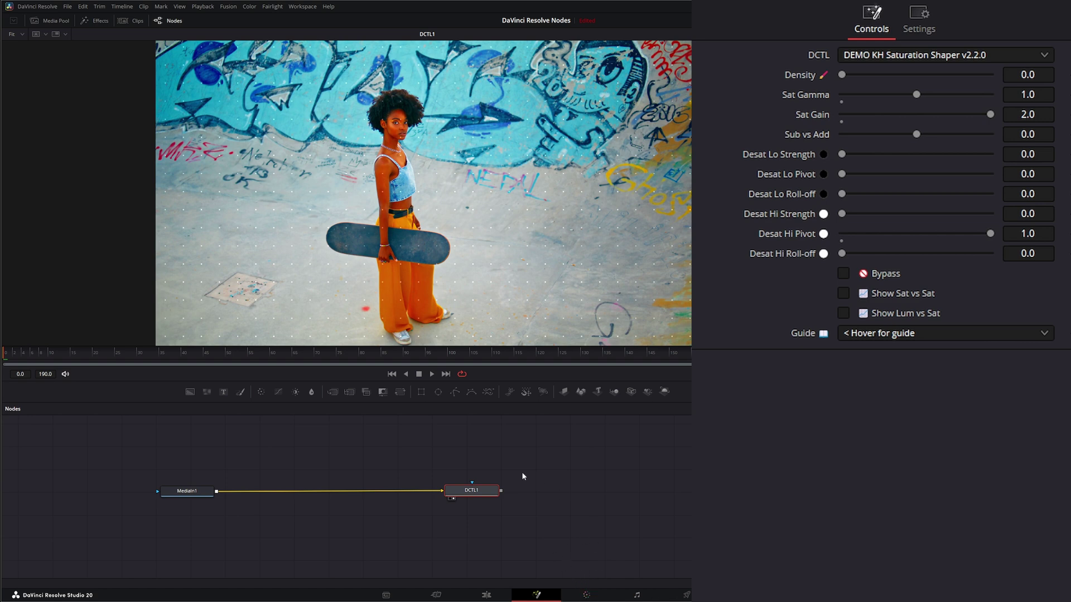
{"action": "left_click_drag", "start_coordinate": [471, 491], "coordinate": [580, 492]}
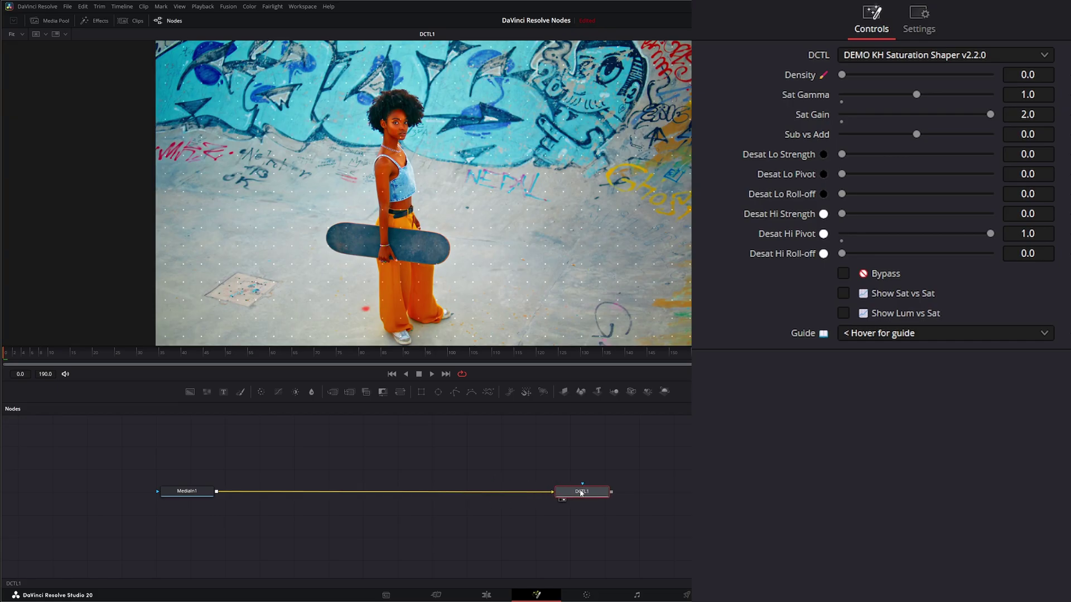
{"action": "left_click_drag", "start_coordinate": [509, 448], "coordinate": [630, 537]}
{"action": "left_click_drag", "start_coordinate": [586, 494], "coordinate": [564, 494]}
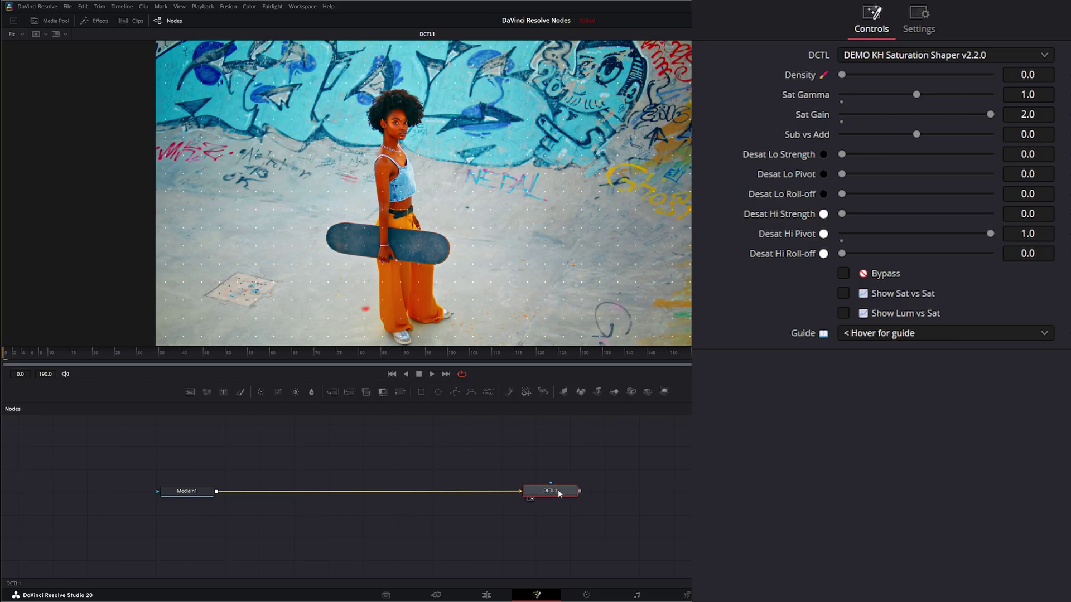
{"action": "left_click_drag", "start_coordinate": [574, 492], "coordinate": [692, 492]}
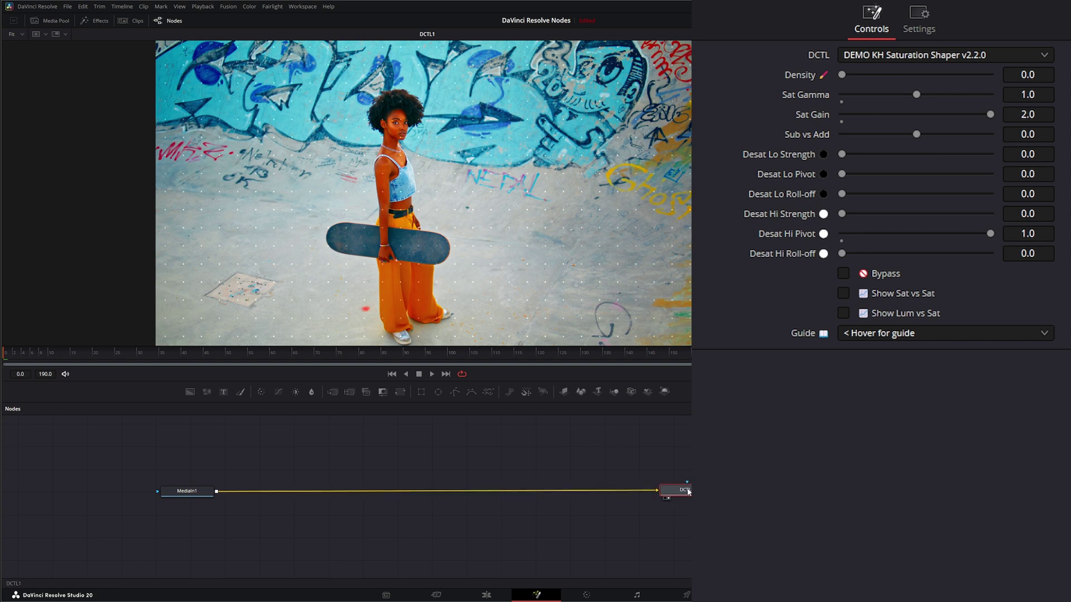
- Switch DCTL1 to DEMO KH Hue Contrast v1.0.2, disable Highlight Selection, set Target Hue 0.401, add a Background node
{"action": "left_click", "coordinate": [883, 54]}
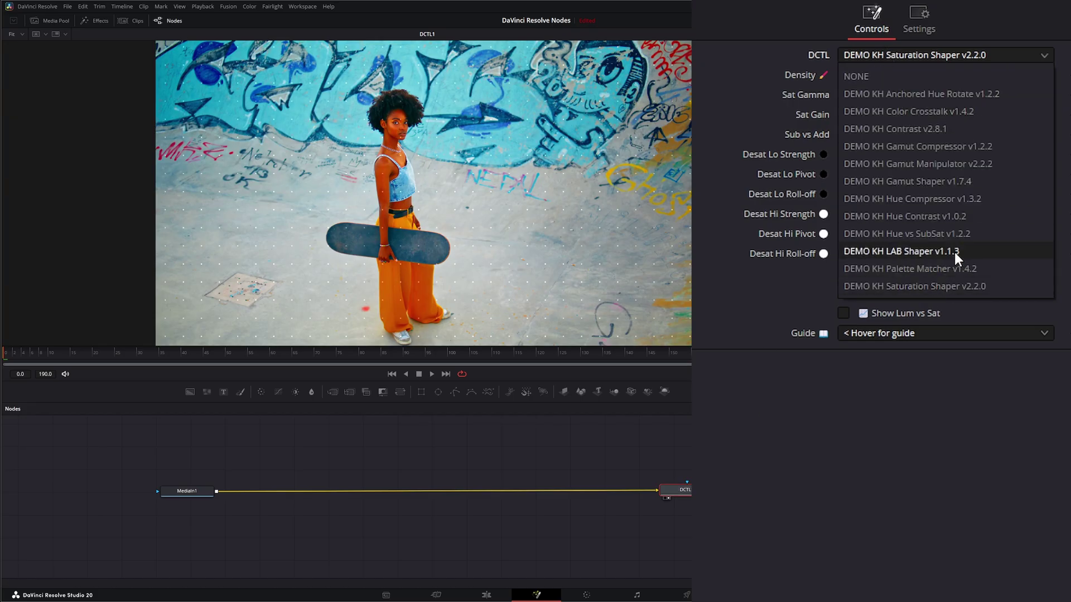
{"action": "left_click", "coordinate": [950, 216]}
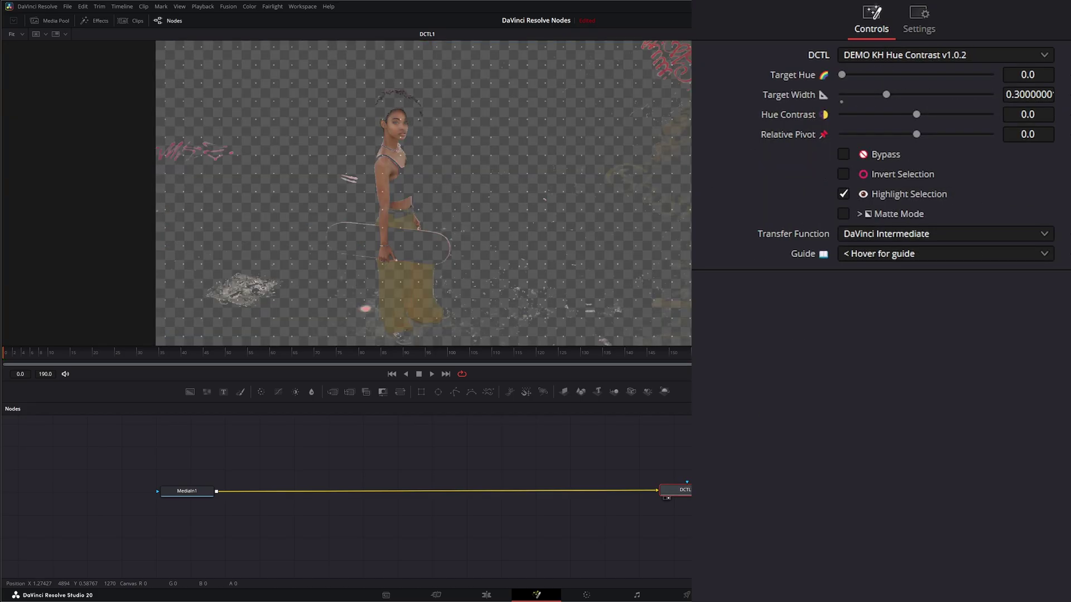
{"action": "left_click", "coordinate": [839, 193]}
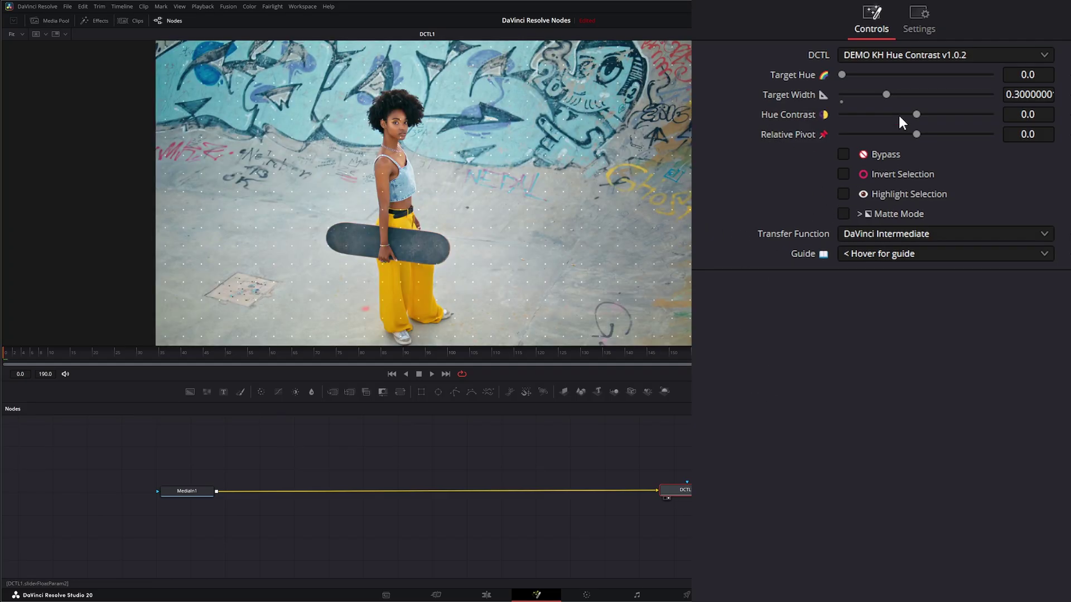
{"action": "left_click_drag", "start_coordinate": [845, 75], "coordinate": [949, 112]}
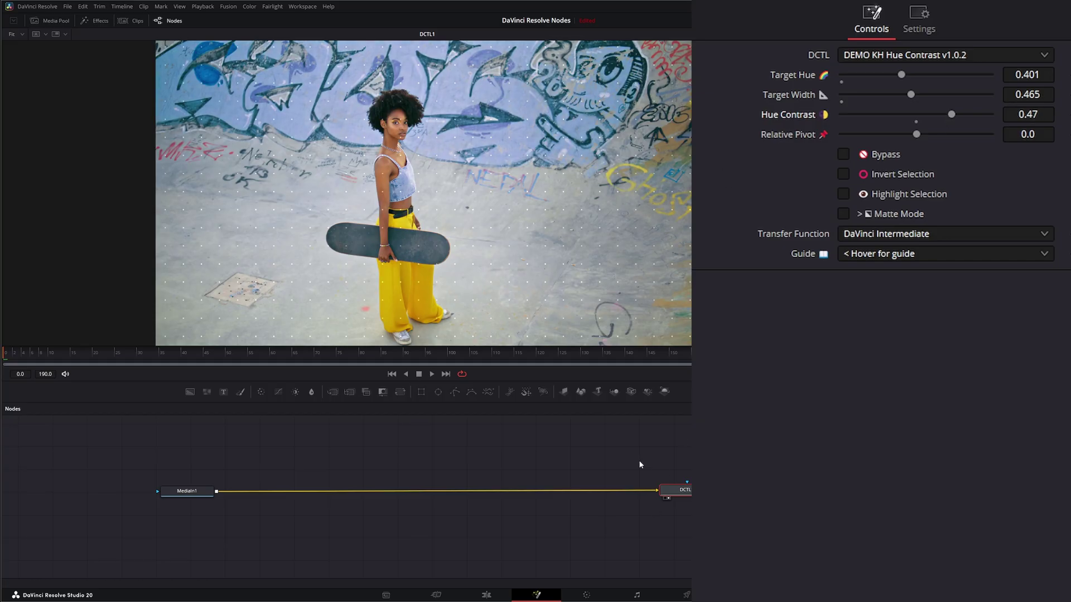
{"action": "mouse_move", "coordinate": [640, 465]}
{"action": "left_mouse_down"}
{"action": "mouse_move", "coordinate": [691, 521]}
{"action": "mouse_move", "coordinate": [689, 471]}
{"action": "mouse_move", "coordinate": [681, 490]}
{"action": "mouse_move", "coordinate": [664, 491]}
{"action": "left_mouse_up"}
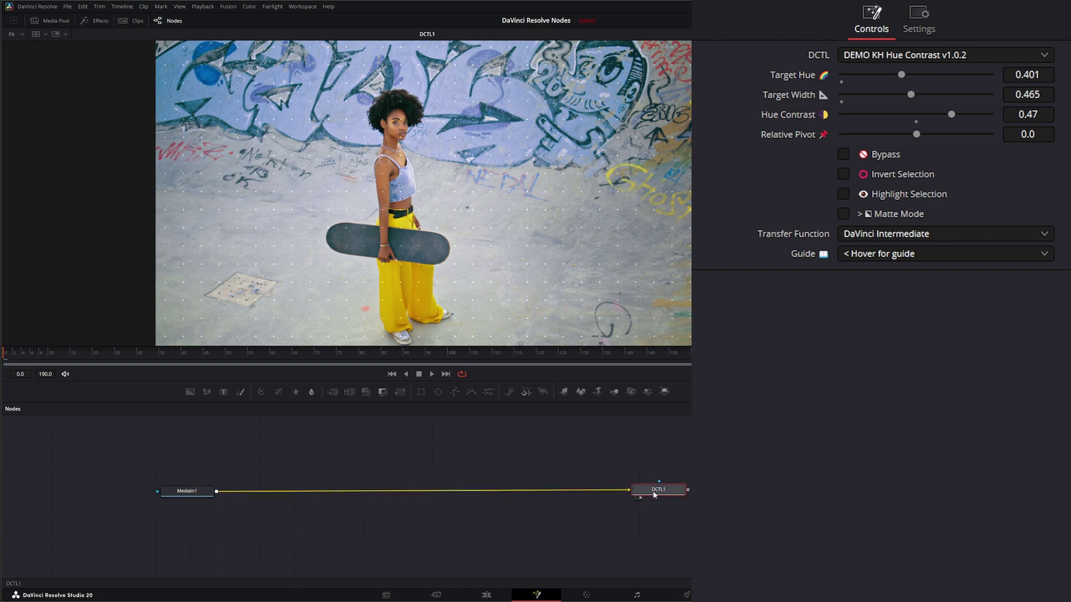
{"action": "left_click", "coordinate": [190, 393]}
- Insert a Merge before DCTL1, add a left-edge Rectangle mask, and wire Background1 into Merge1
{"action": "left_click_drag", "start_coordinate": [332, 392], "coordinate": [407, 493]}
{"action": "mouse_move", "coordinate": [421, 392]}
{"action": "left_mouse_down"}
{"action": "mouse_move", "coordinate": [337, 440]}
{"action": "mouse_move", "coordinate": [235, 448]}
{"action": "mouse_move", "coordinate": [314, 449]}
{"action": "left_mouse_up"}
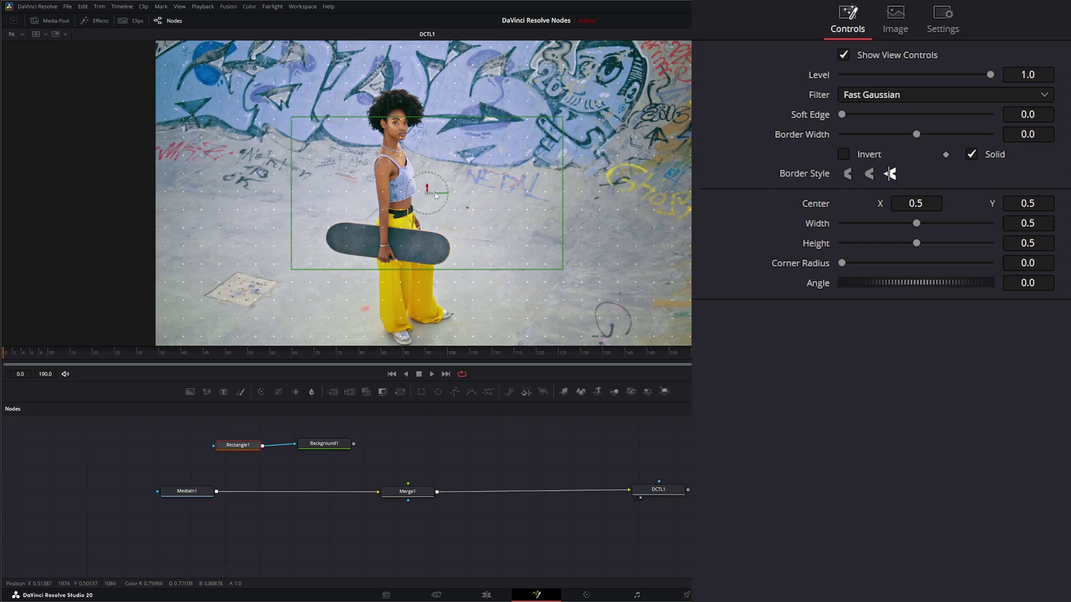
{"action": "left_click_drag", "start_coordinate": [435, 195], "coordinate": [156, 214]}
{"action": "left_click", "coordinate": [323, 445]}
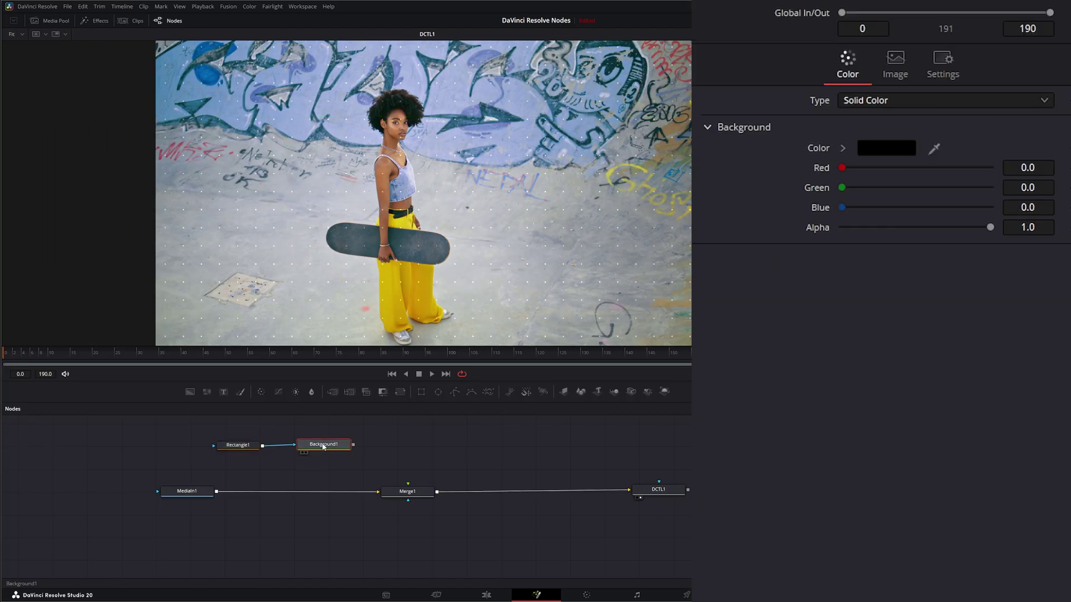
{"action": "left_click_drag", "start_coordinate": [353, 445], "coordinate": [409, 483]}
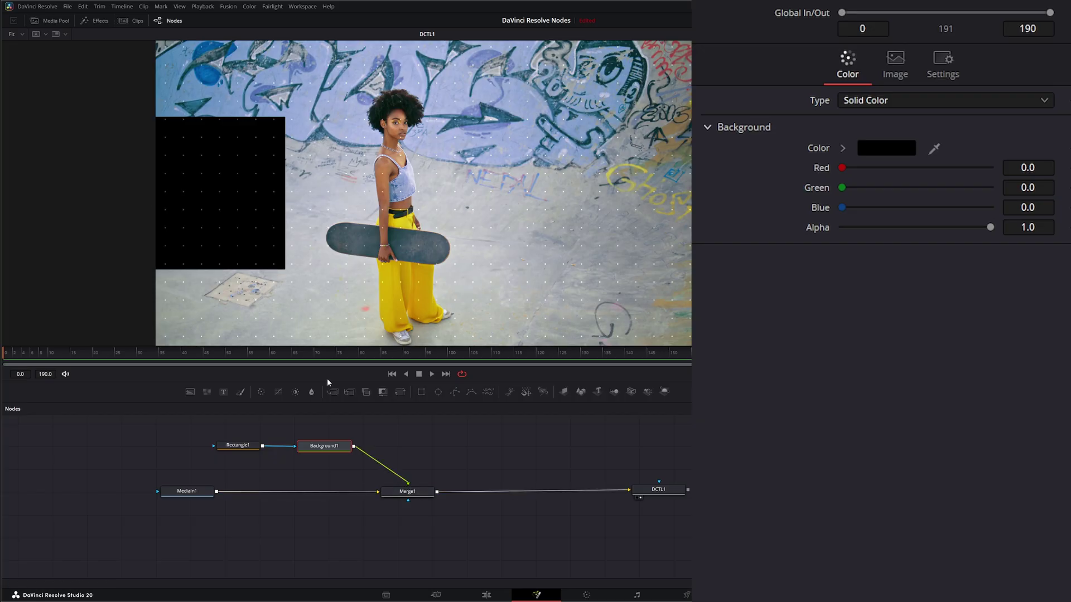
- Make Background1 yellow (R 0.876, G 0.781, B 0.100) and select all nodes except DCTL1
{"action": "left_click", "coordinate": [887, 148]}
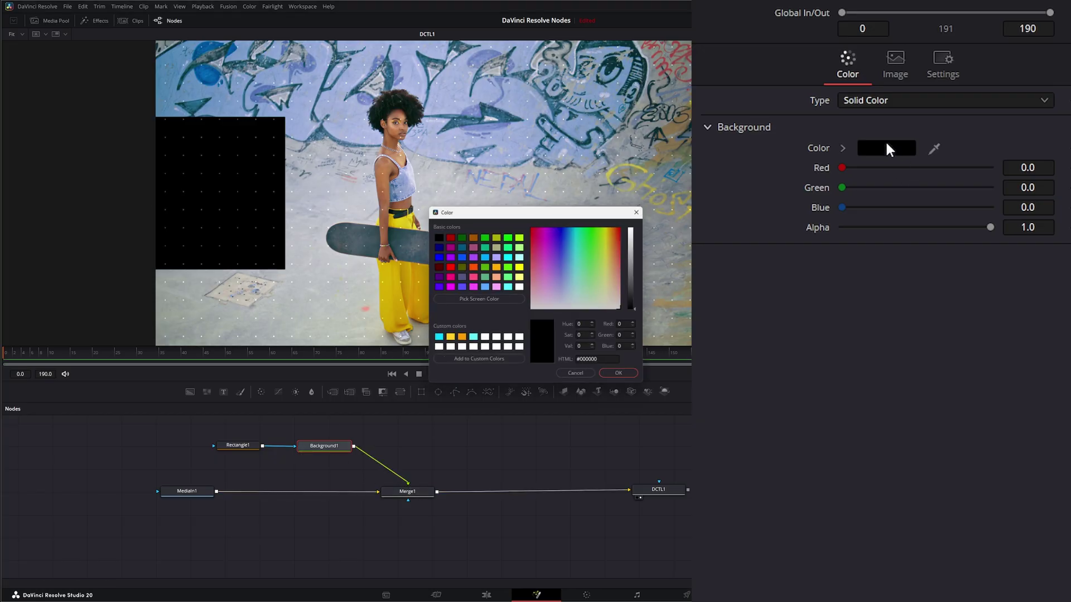
{"action": "left_click_drag", "start_coordinate": [636, 319], "coordinate": [636, 226]}
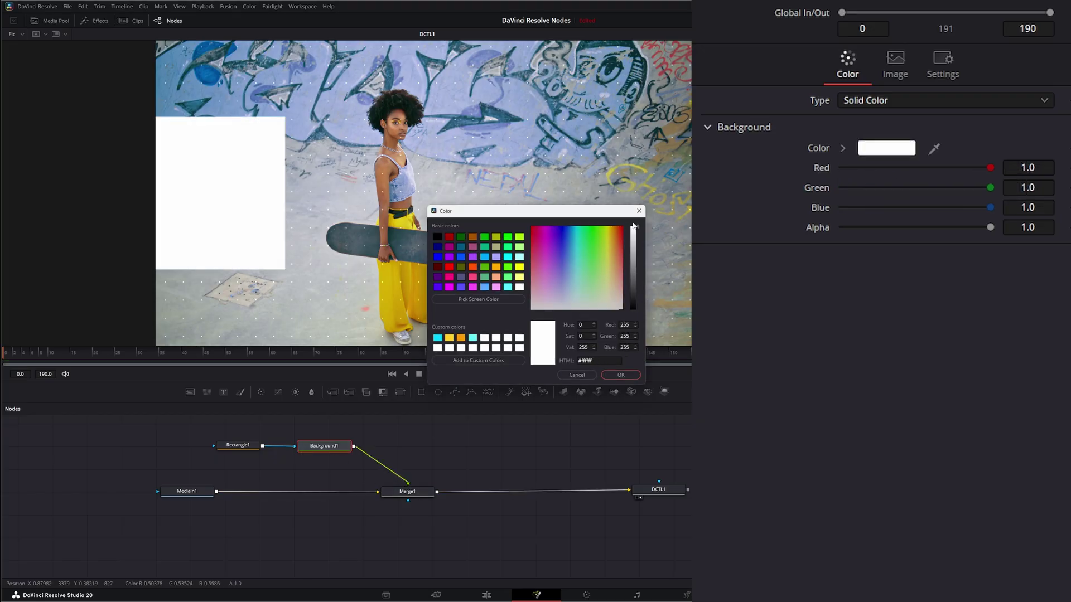
{"action": "left_click", "coordinate": [632, 375]}
{"action": "left_click_drag", "start_coordinate": [932, 149], "coordinate": [408, 222]}
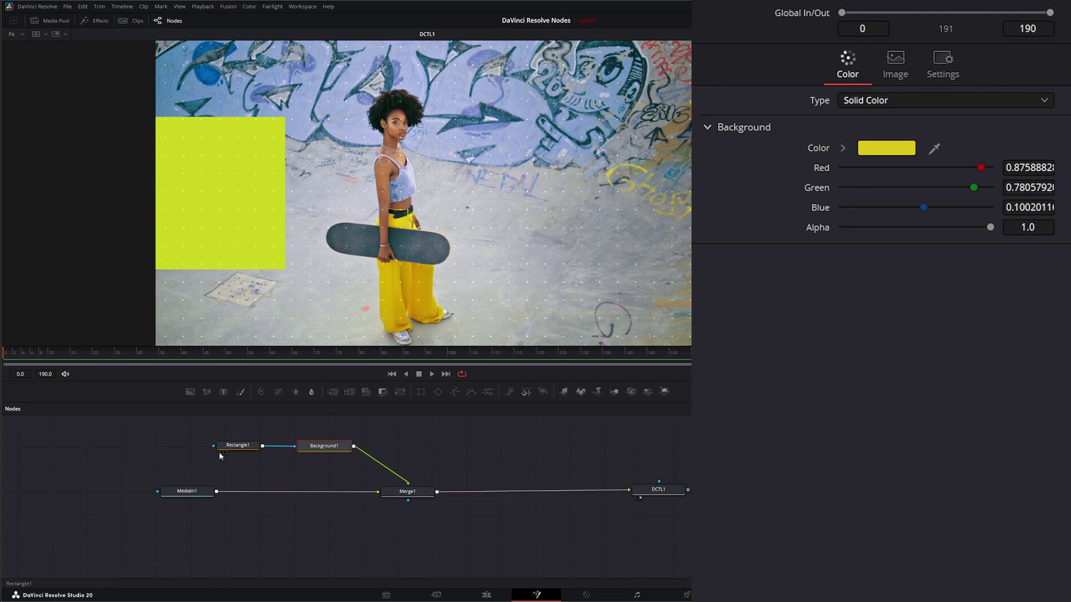
{"action": "left_click_drag", "start_coordinate": [195, 421], "coordinate": [448, 515]}
{"action": "left_click", "coordinate": [658, 490]}
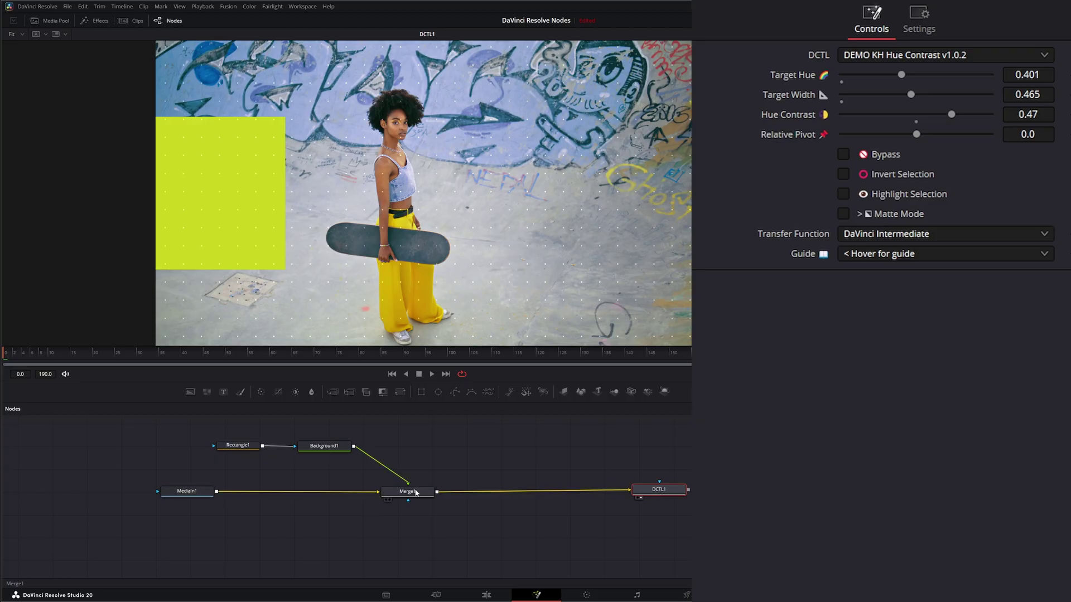
{"action": "key", "text": "1"}
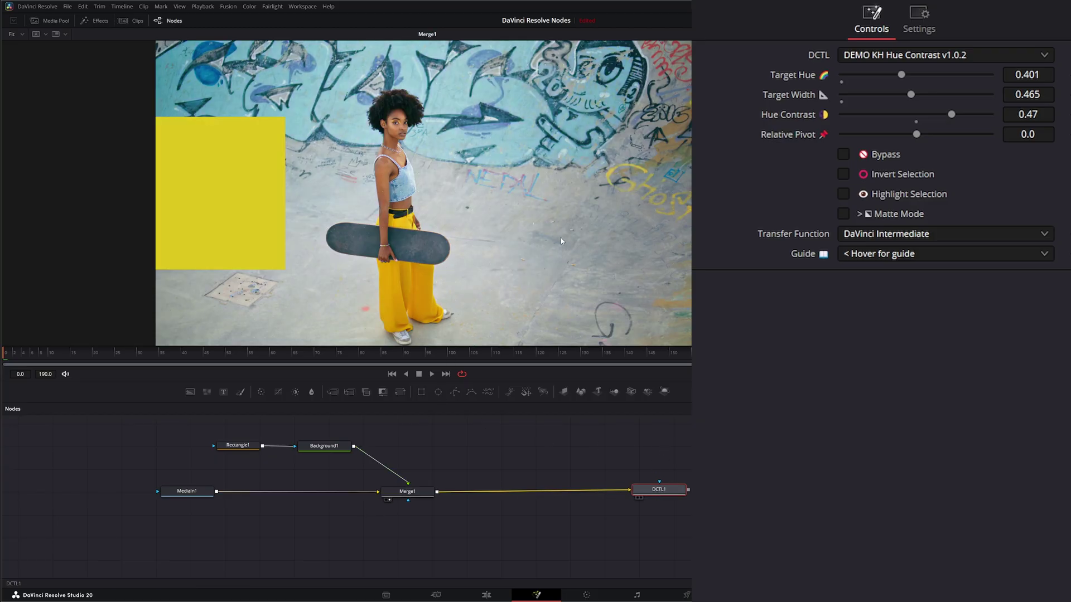
{"action": "key", "text": "1"}
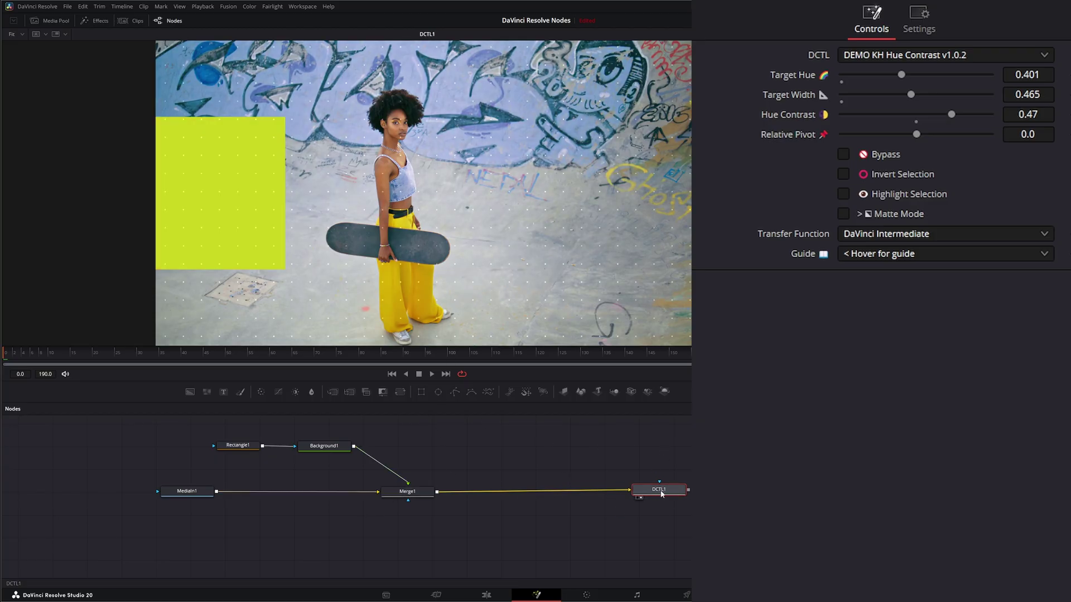
{"action": "left_click_drag", "start_coordinate": [662, 494], "coordinate": [291, 514]}
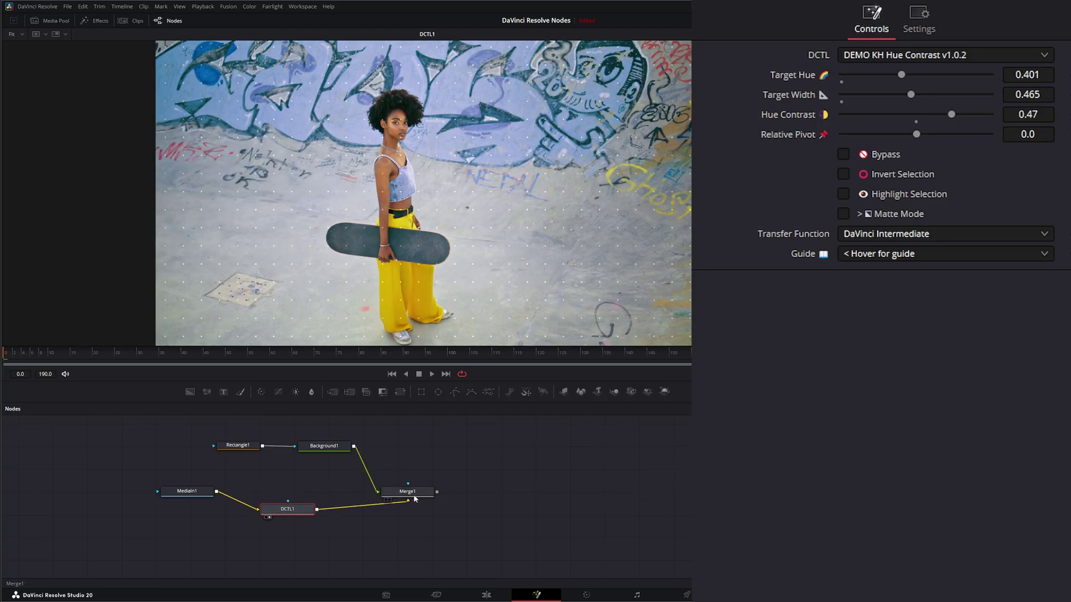
{"action": "key", "text": "1"}
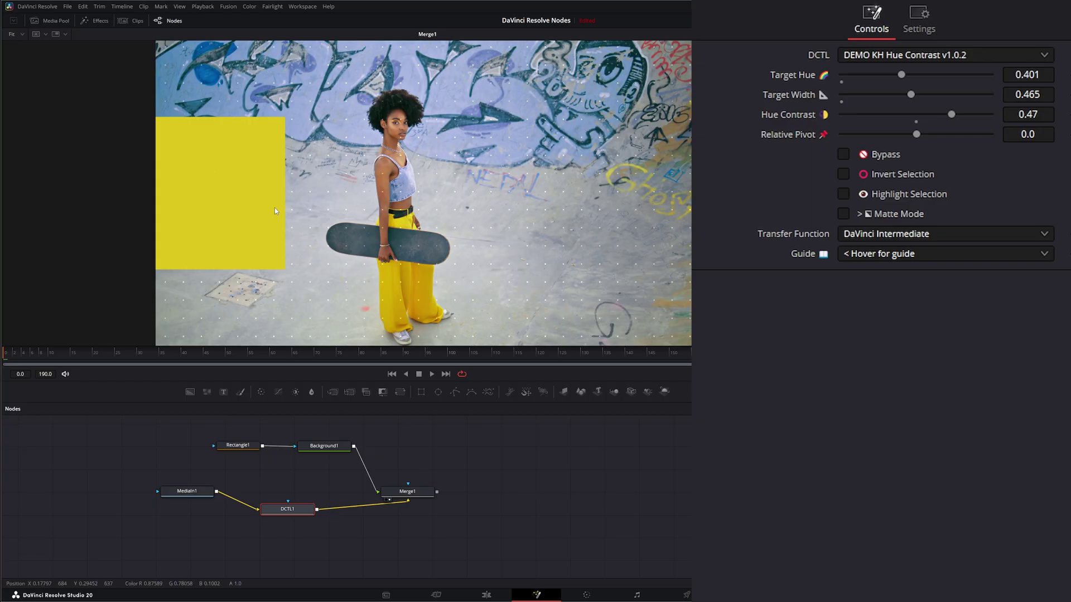
{"action": "left_click", "coordinate": [417, 494]}
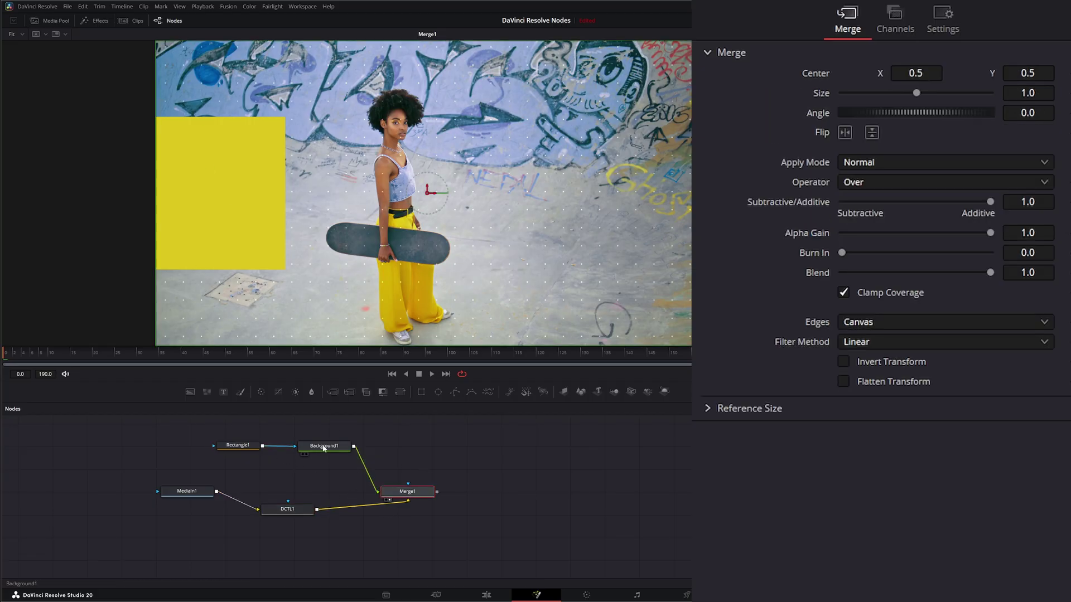
{"action": "left_click_drag", "start_coordinate": [323, 446], "coordinate": [309, 240]}
{"action": "left_click_drag", "start_coordinate": [294, 510], "coordinate": [300, 234]}
{"action": "left_click_drag", "start_coordinate": [296, 516], "coordinate": [588, 504]}
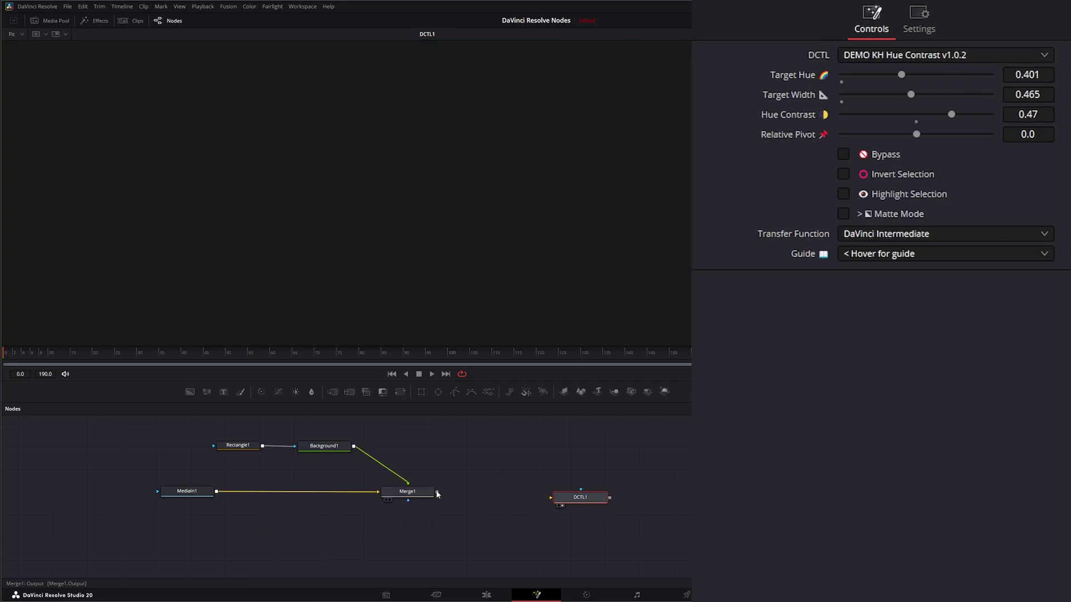
{"action": "left_click_drag", "start_coordinate": [436, 492], "coordinate": [649, 495]}
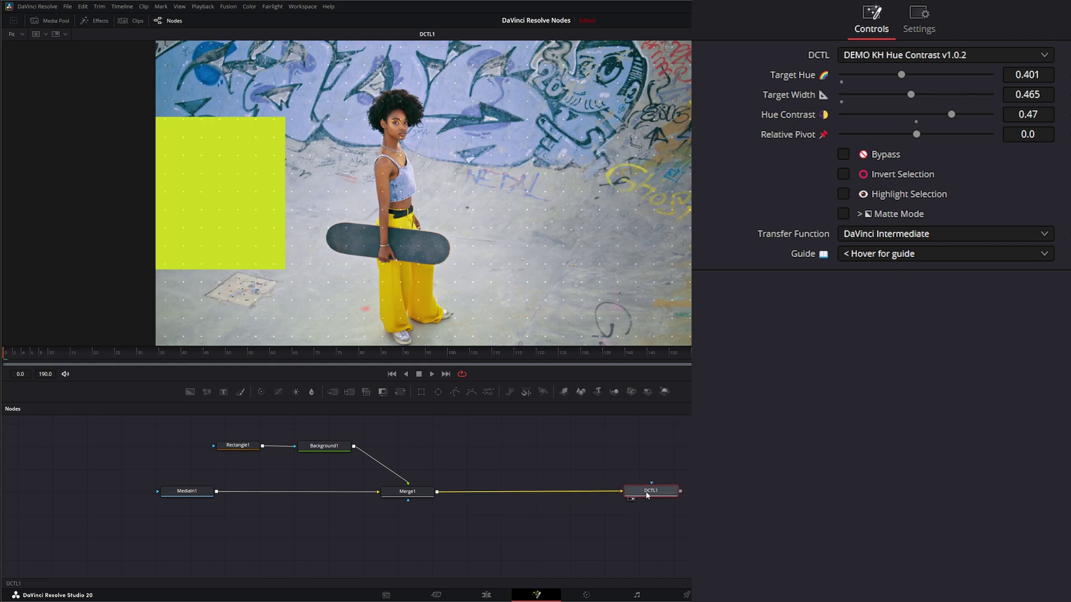
{"action": "left_click_drag", "start_coordinate": [209, 431], "coordinate": [450, 522]}
{"action": "left_click_drag", "start_coordinate": [653, 491], "coordinate": [689, 492]}
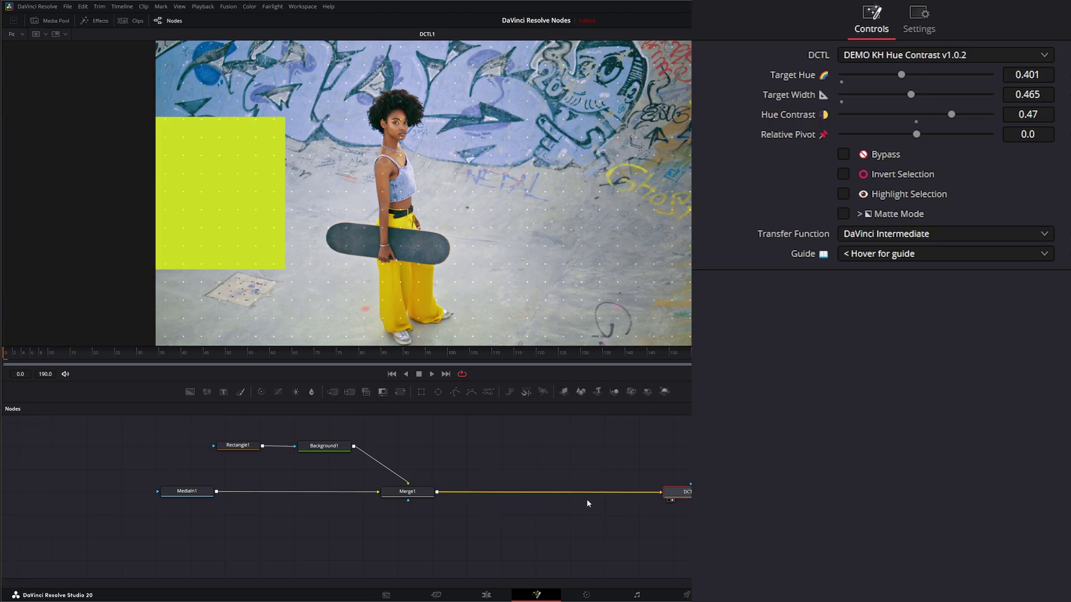